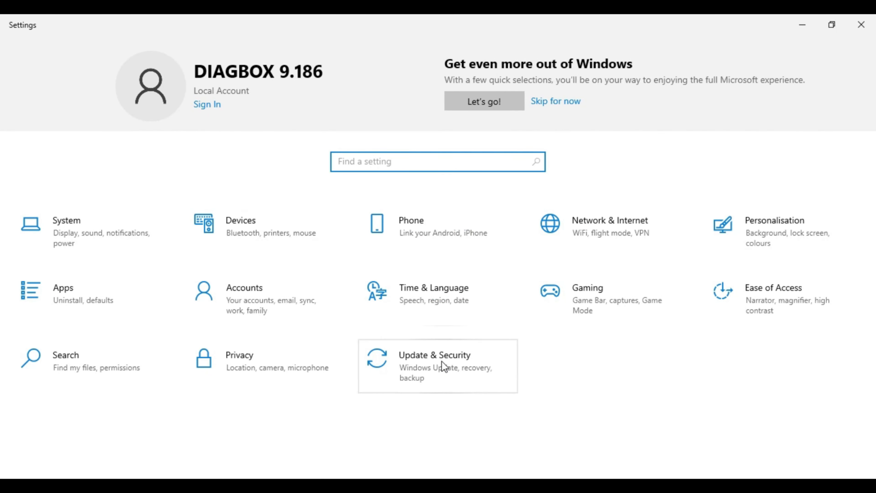
# - Open the Virus & threat protection settings in Windows Security and maximize the window
pyautogui.click(442, 363)
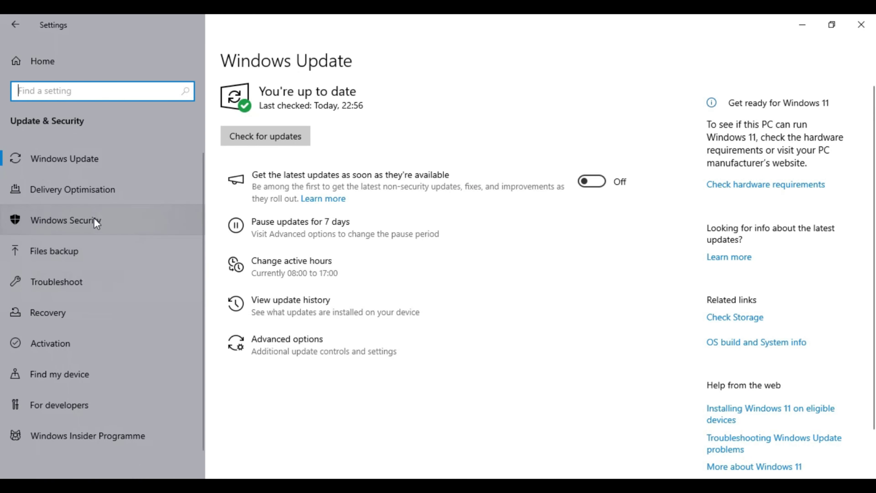
pyautogui.click(71, 222)
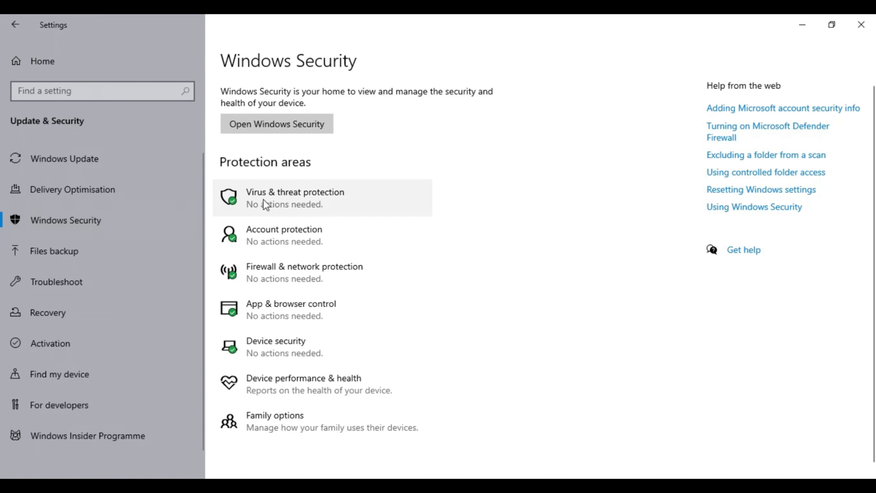
pyautogui.click(319, 199)
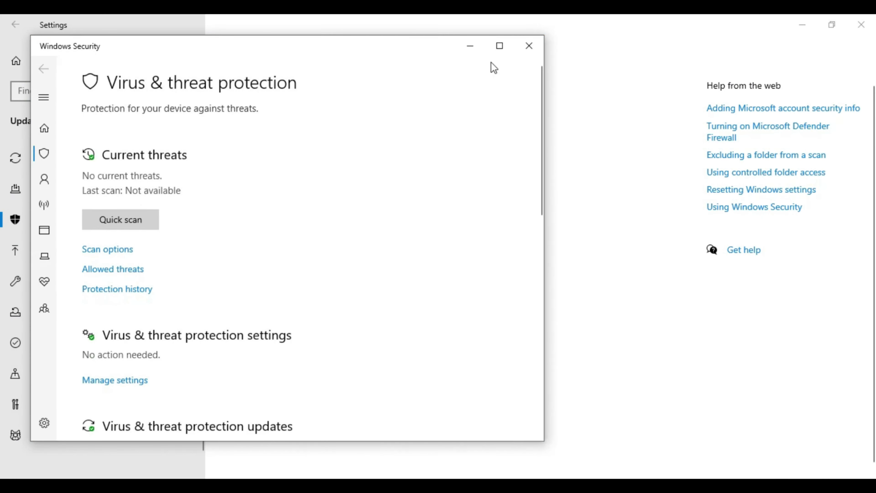
pyautogui.click(499, 48)
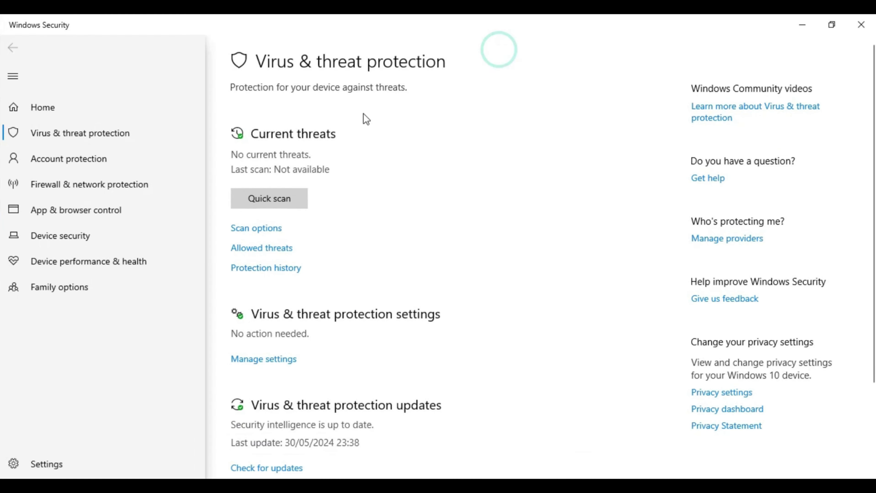
pyautogui.click(264, 360)
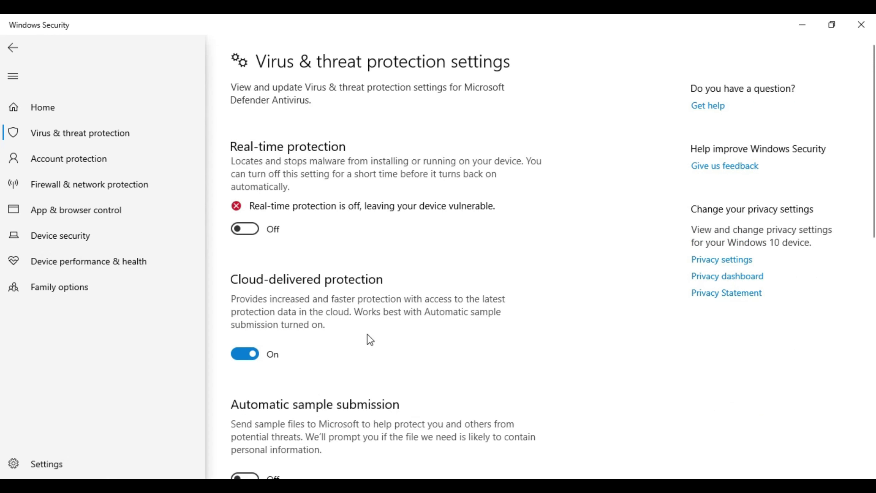
# - Turn off Cloud-delivered protection and Tamper Protection, and close Windows Security
pyautogui.click(244, 355)
pyautogui.moveTo(873, 190); pyautogui.dragTo(559, 287)
pyautogui.click(245, 312)
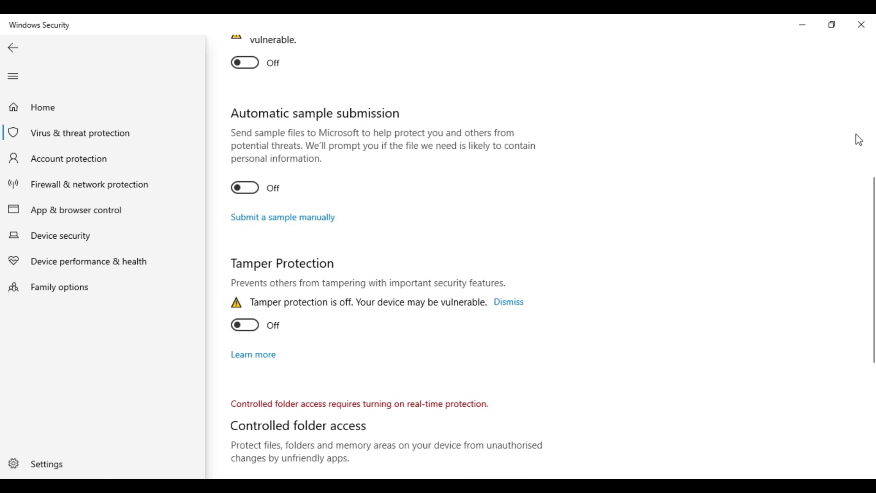
pyautogui.click(861, 30)
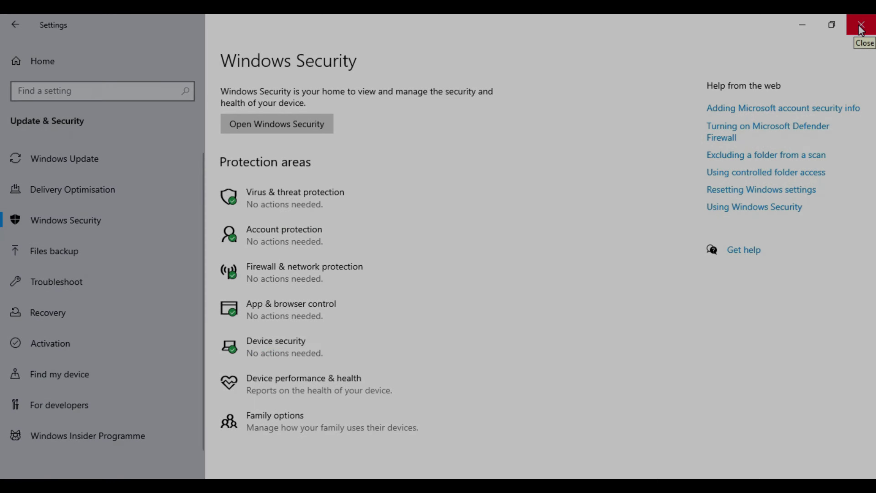
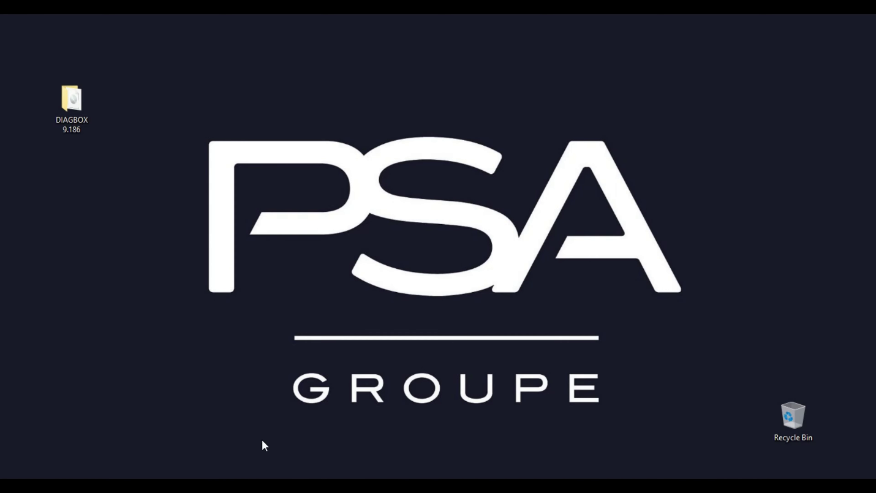
# - Mount the DIAGBOX 9.186 disc image from the DIAGBOX 9.186 folder on the desktop
pyautogui.doubleClick(75, 104)
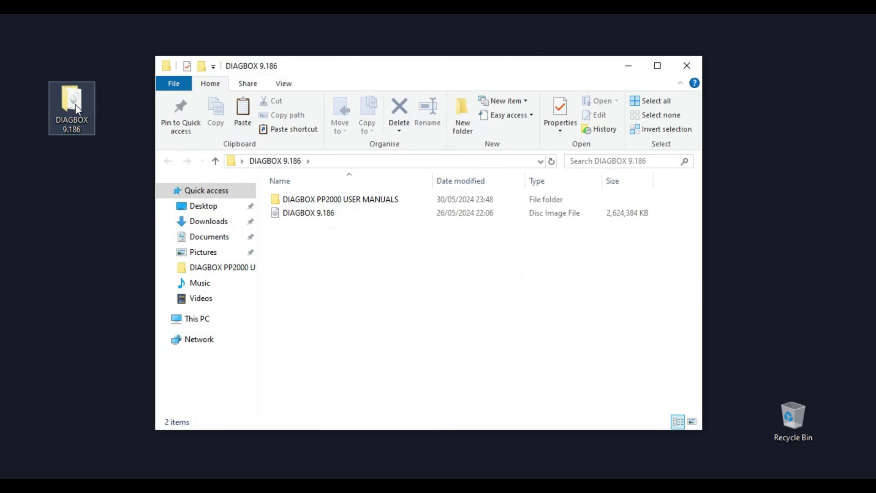
pyautogui.click(326, 216)
pyautogui.click(326, 215)
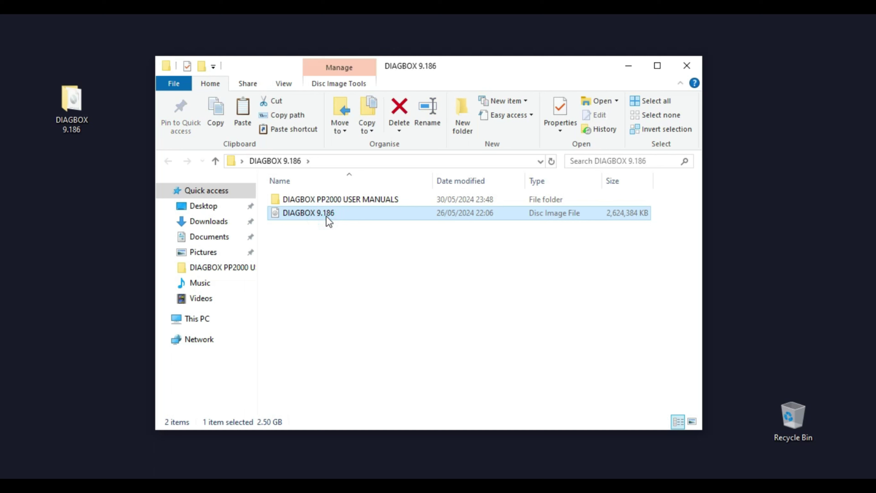
pyautogui.doubleClick(326, 216)
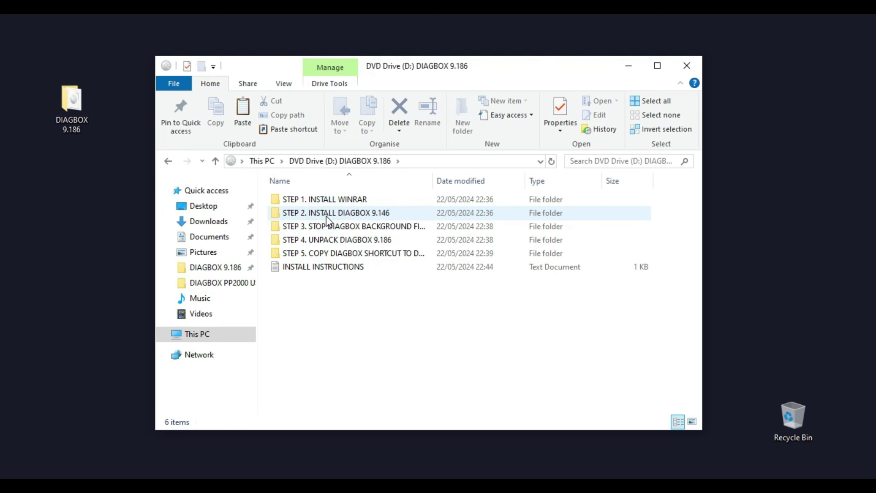
# - Install WinRAR from winrar-x64-701 in the STEP 1. INSTALL WINRAR folder, keeping the default destination and file associations
pyautogui.click(327, 201)
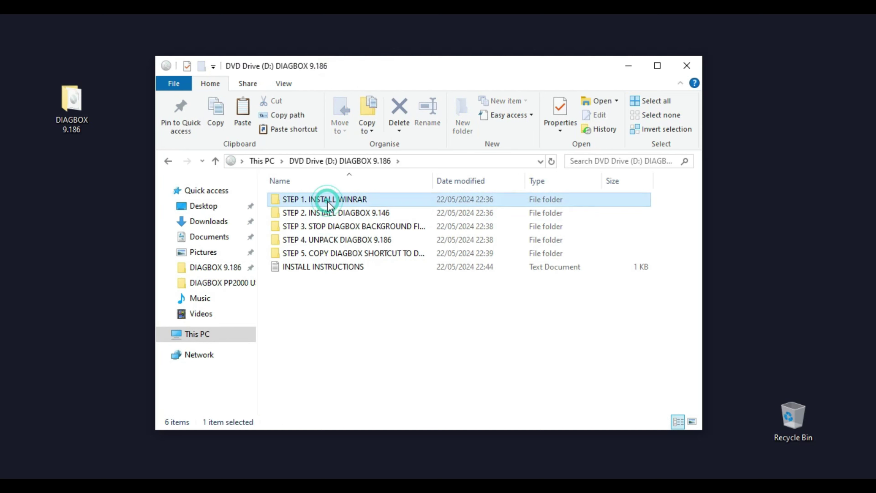
pyautogui.doubleClick(327, 201)
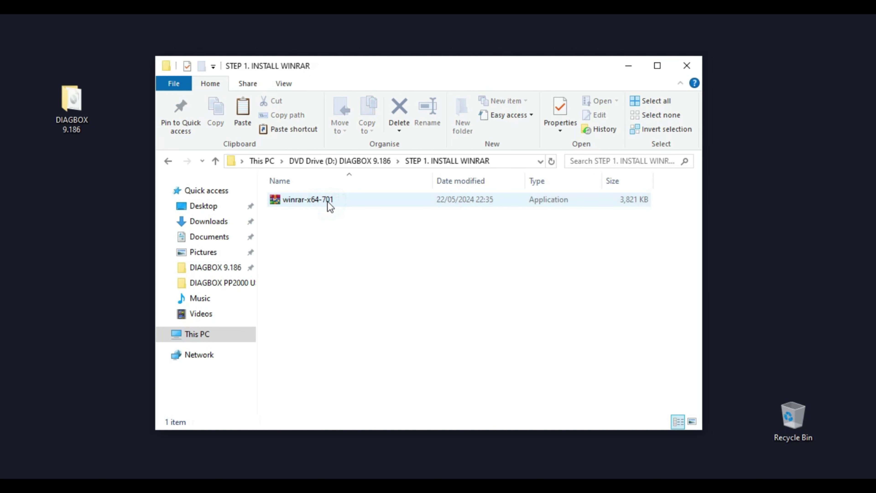
pyautogui.click(328, 202)
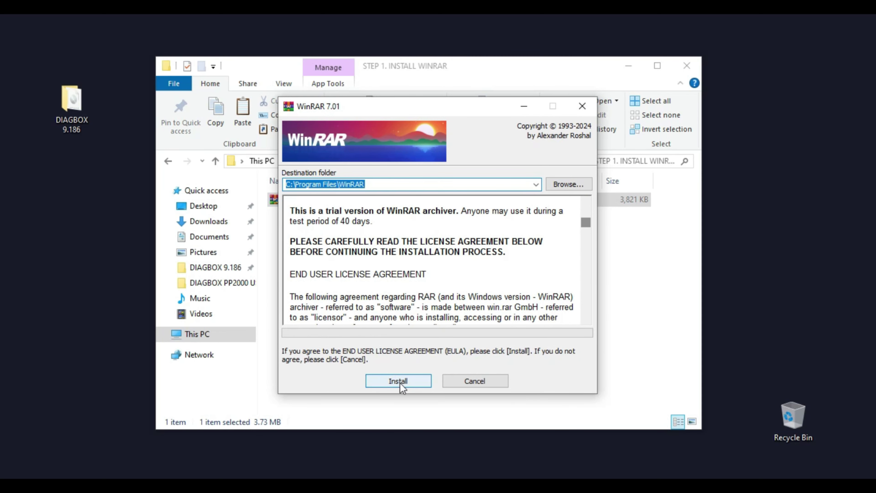
pyautogui.click(400, 382)
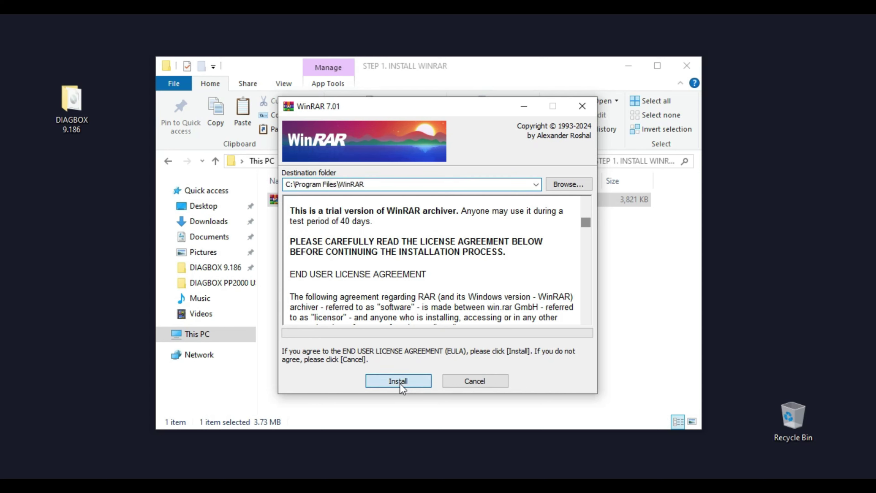
pyautogui.click(401, 377)
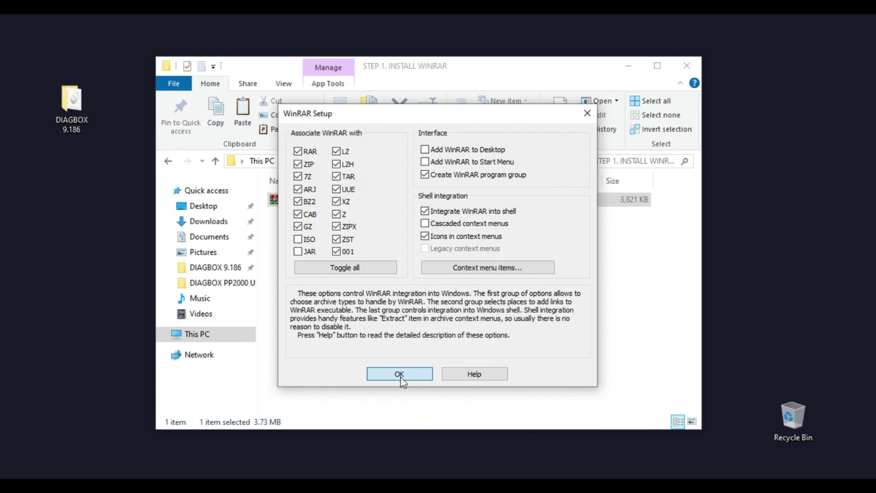
pyautogui.click(436, 375)
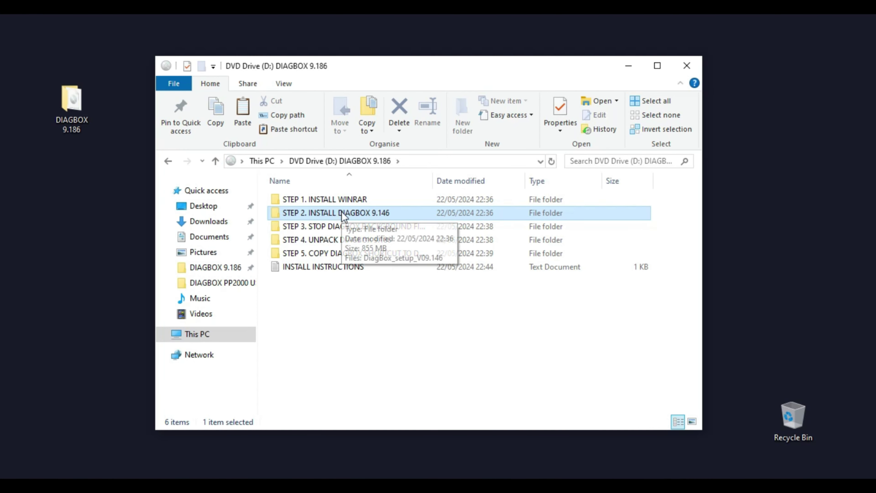
# - Run DiagBox_setup_V09.146 from the STEP 2 folder as administrator and install DiagBox with English as the installer language
pyautogui.doubleClick(342, 214)
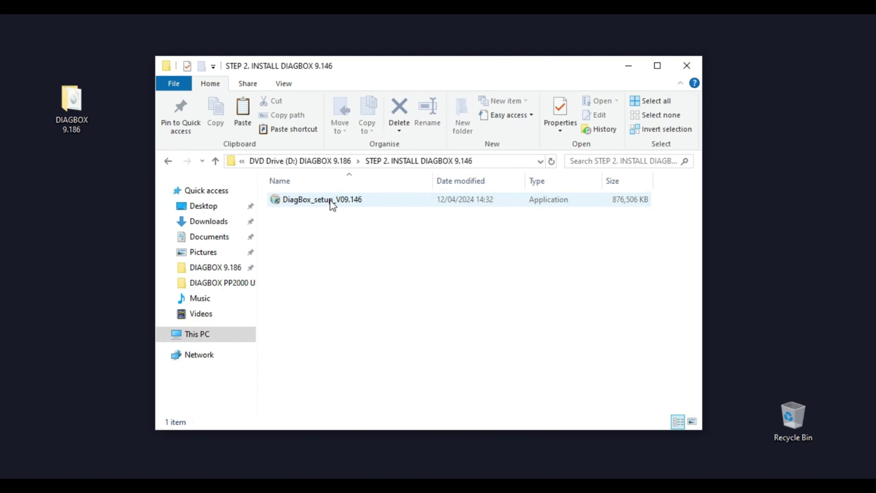
pyautogui.rightClick(332, 205)
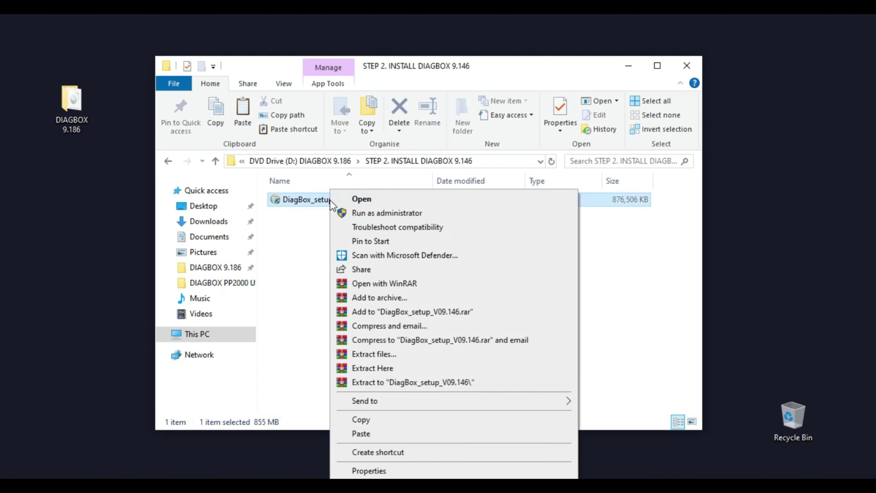
pyautogui.click(358, 212)
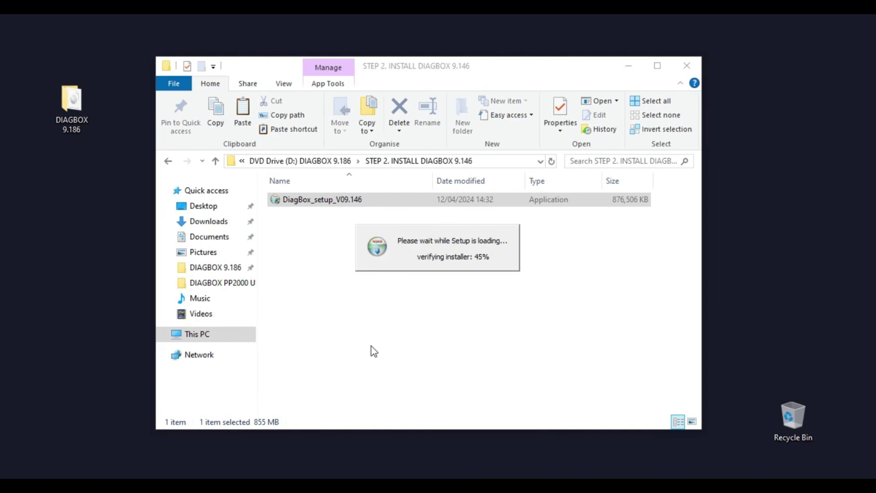
pyautogui.click(447, 263)
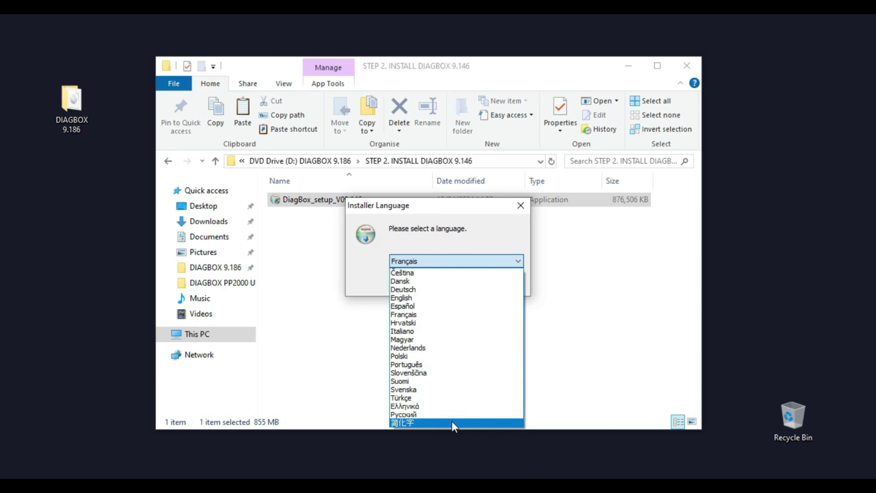
pyautogui.click(445, 297)
pyautogui.click(440, 282)
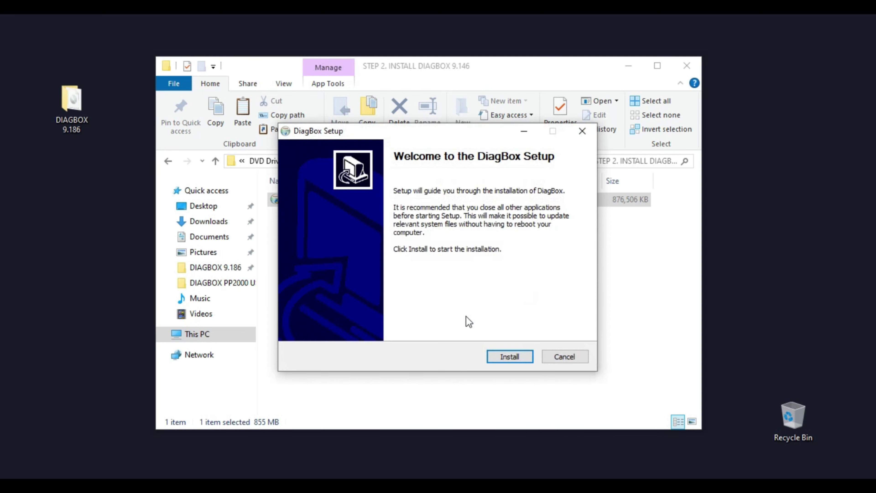
pyautogui.click(514, 357)
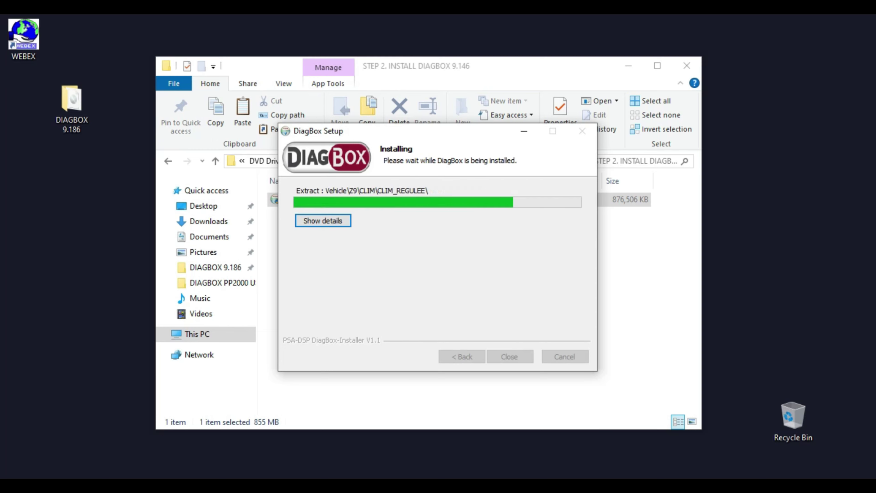
pyautogui.click(497, 253)
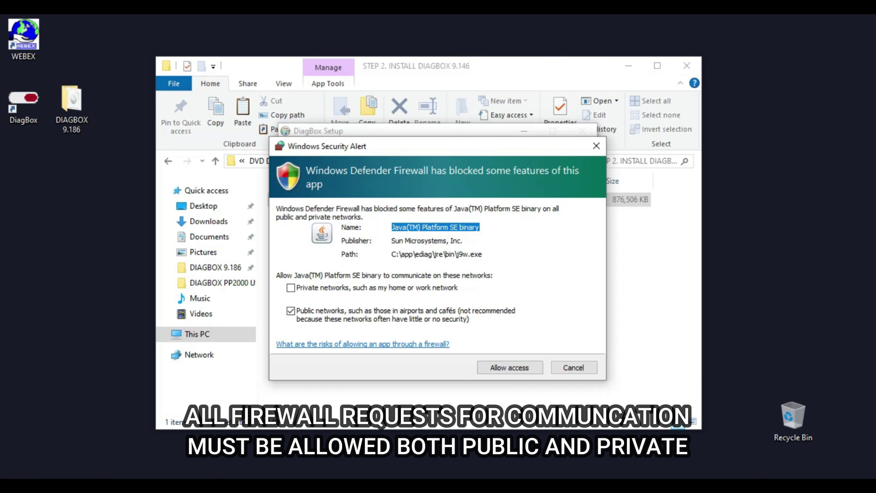
# - Allow Java(TM) Platform SE binary and Application AWFInterpreter through the firewall on both private and public networks
pyautogui.click(509, 302)
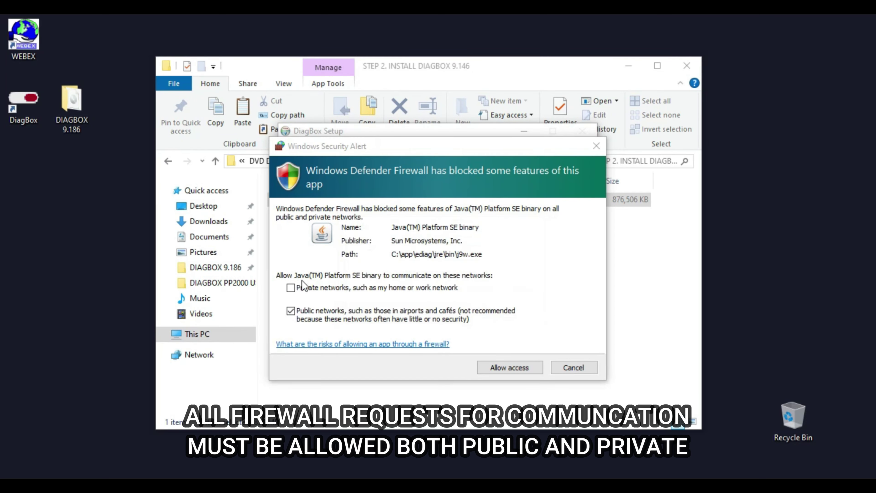
pyautogui.click(291, 288)
pyautogui.click(505, 367)
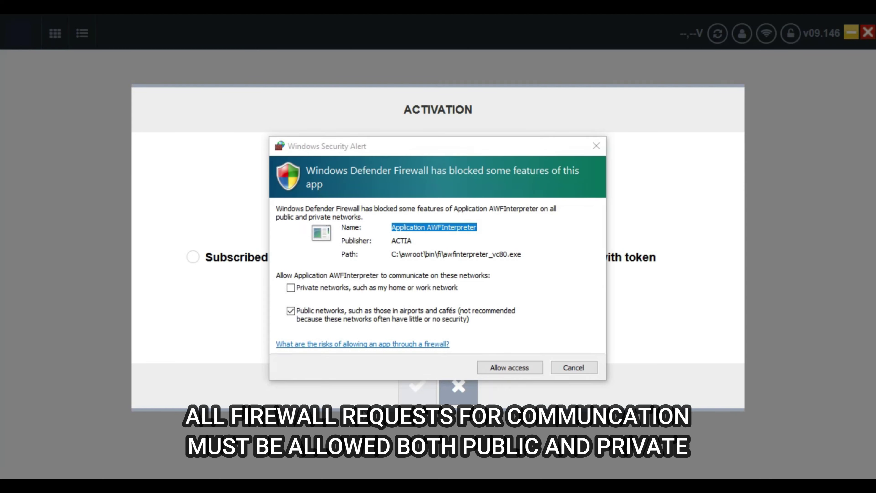
pyautogui.click(293, 290)
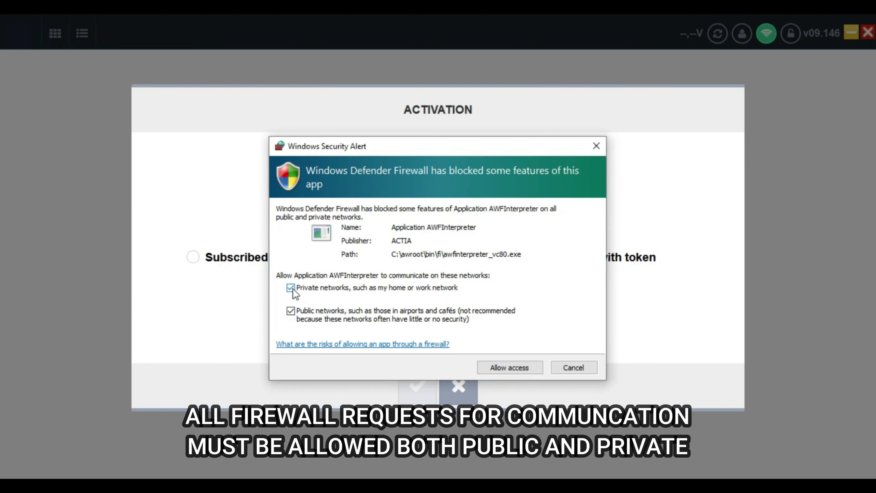
pyautogui.click(508, 367)
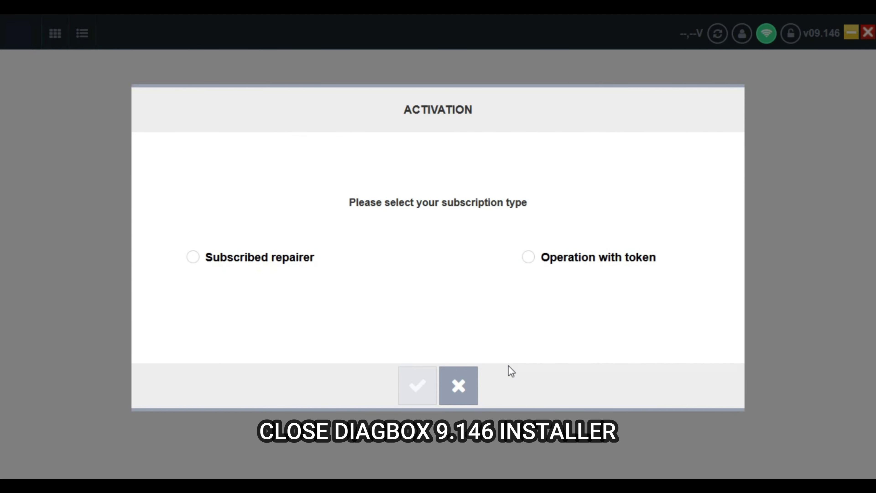
# - Cancel the DiagBox activation dialog without choosing a subscription type and close DiagBox
pyautogui.click(458, 385)
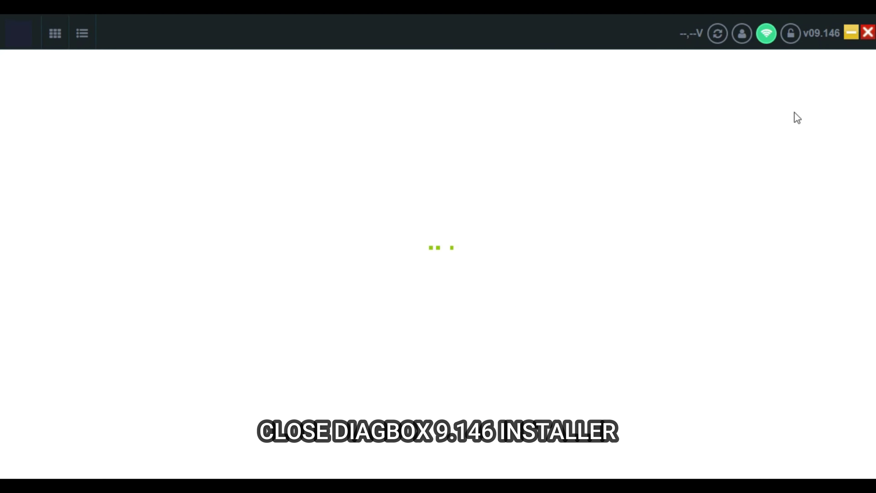
pyautogui.click(868, 32)
pyautogui.click(416, 352)
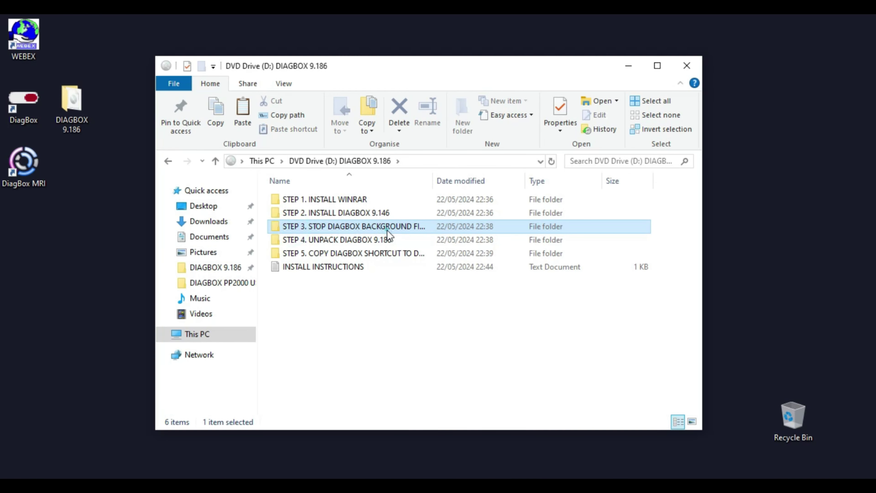
# - Run the Kill_process batch file from the STEP 3. STOP DIAGBOX BACKGROUND FILES folder as administrator
pyautogui.doubleClick(387, 230)
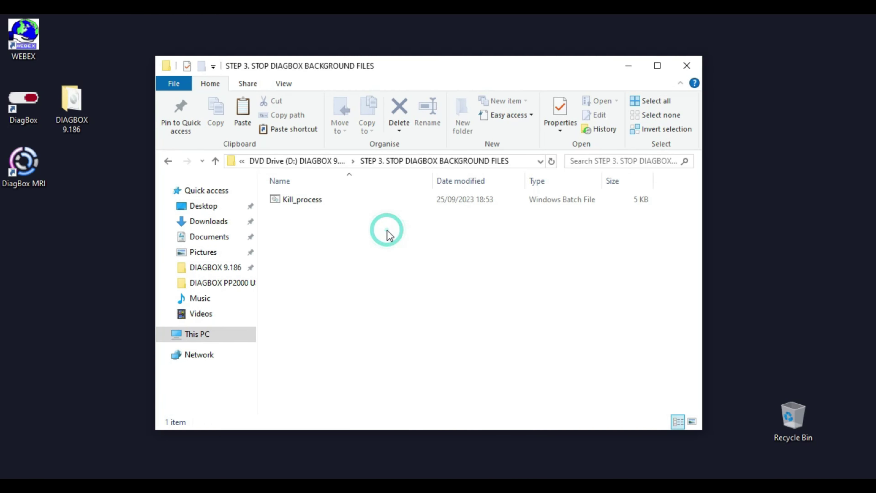
pyautogui.click(318, 200)
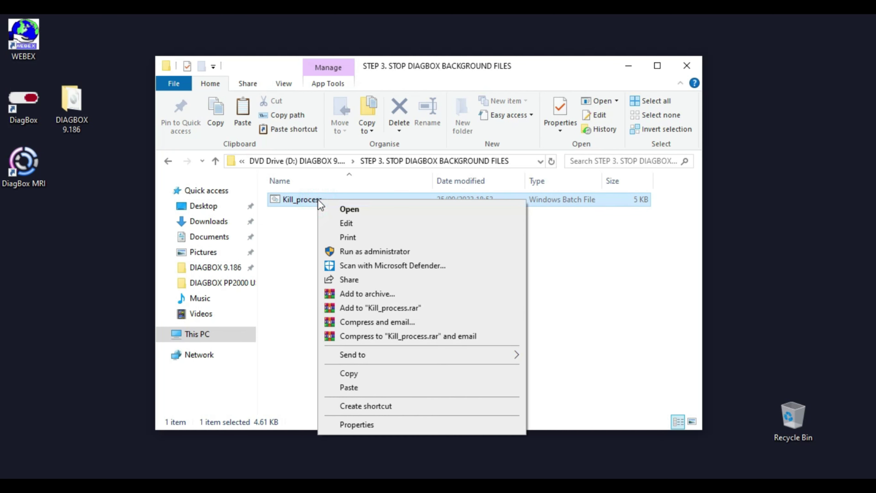
pyautogui.click(352, 252)
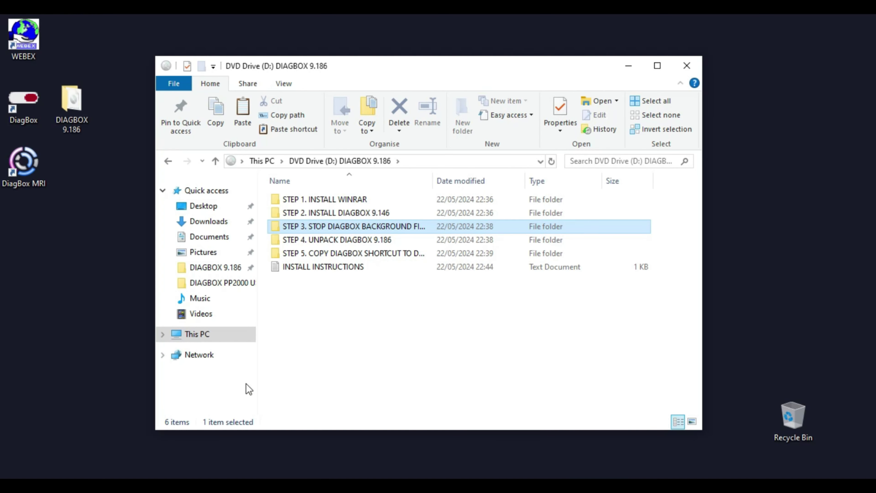
# - Delete the APP and AWRoot folders from the root of the windows 10 (C:) drive
pyautogui.click(205, 334)
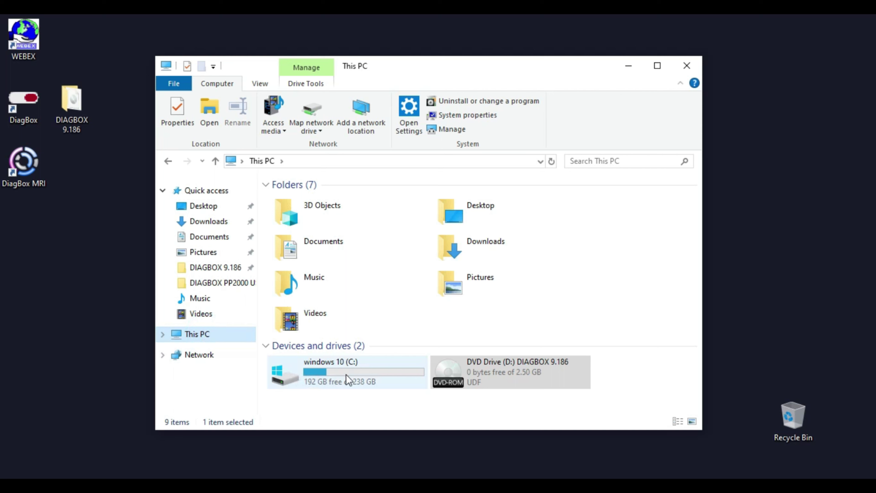
pyautogui.doubleClick(352, 371)
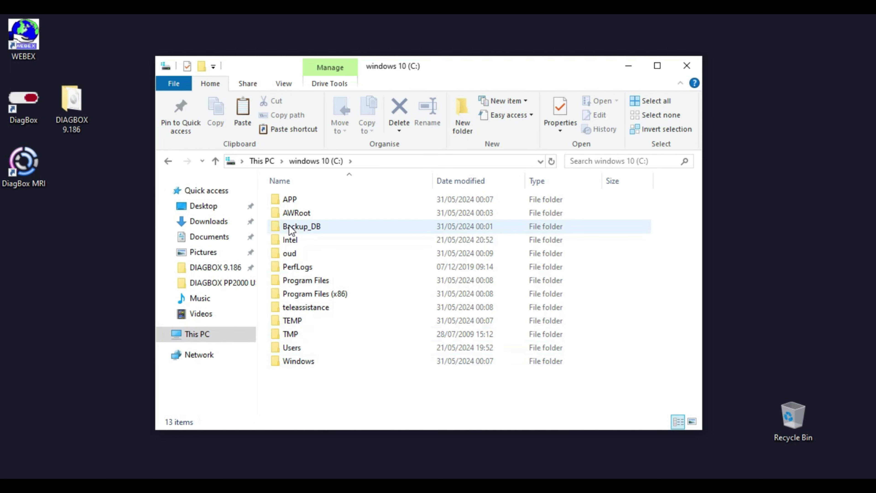
pyautogui.click(276, 203)
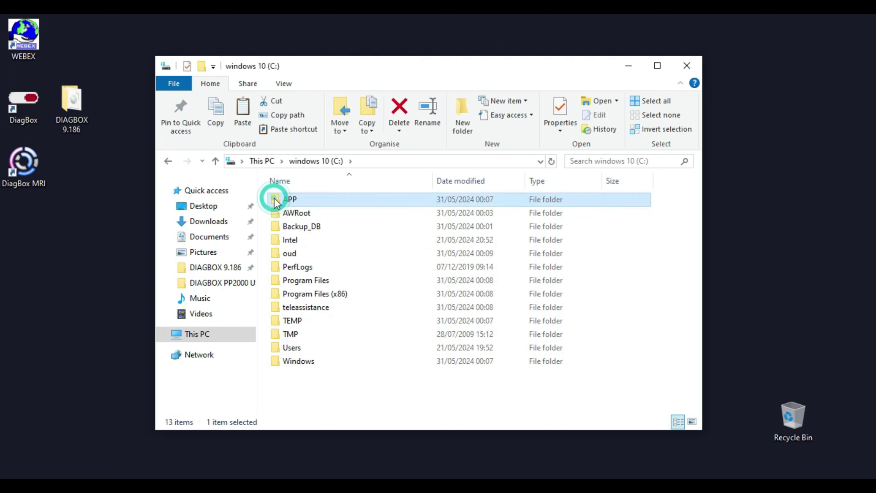
pyautogui.keyDown('ctrl'); pyautogui.click(275, 213); pyautogui.keyUp('ctrl')
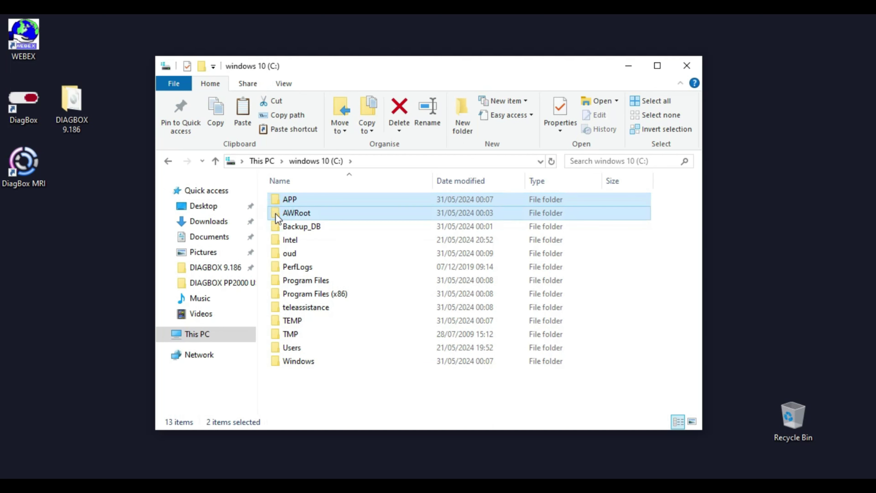
pyautogui.rightClick(276, 213)
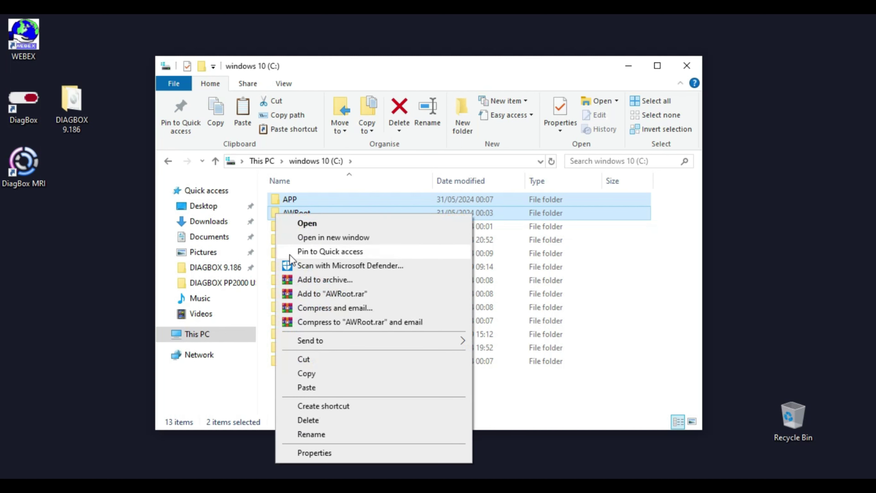
pyautogui.click(291, 422)
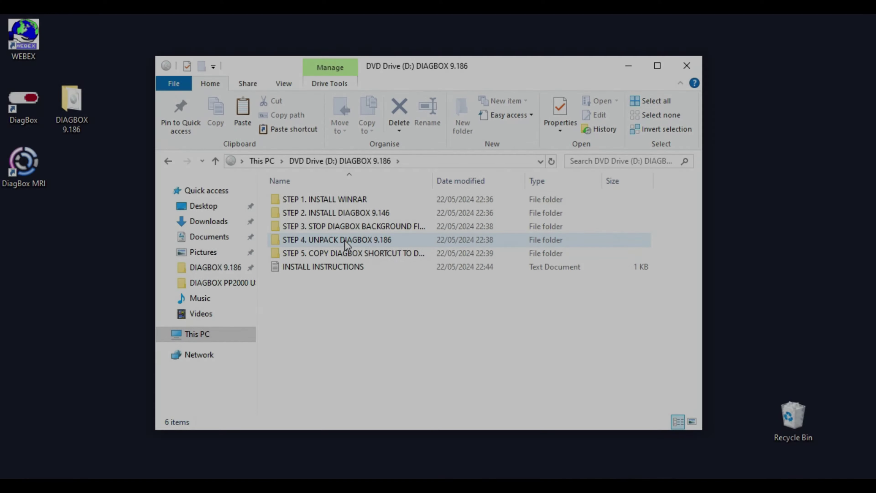
# - Extract the Pack_DBX_9.186 archive from the STEP 4. UNPACK DIAGBOX 9.186 folder to C:\ using WinRAR
pyautogui.doubleClick(342, 238)
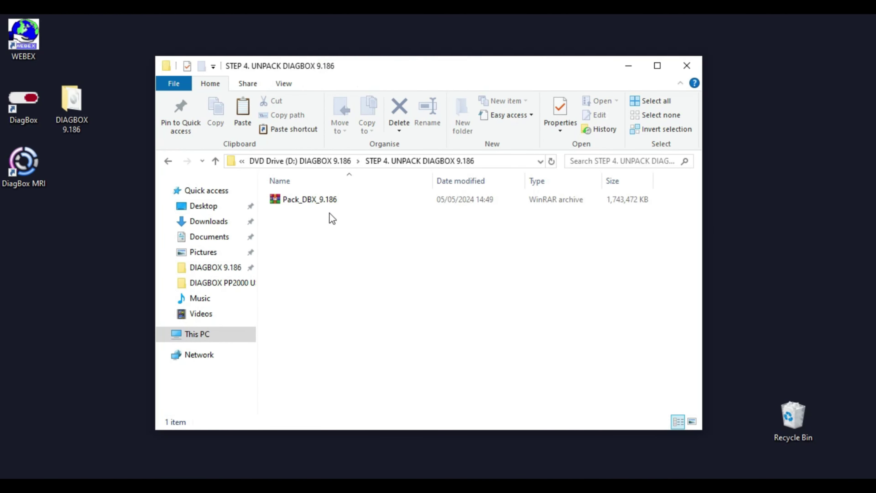
pyautogui.doubleClick(328, 199)
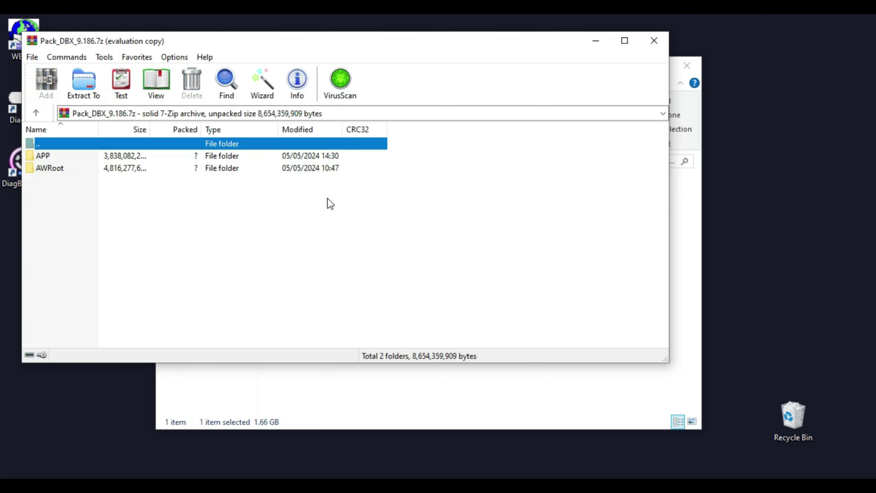
pyautogui.click(85, 88)
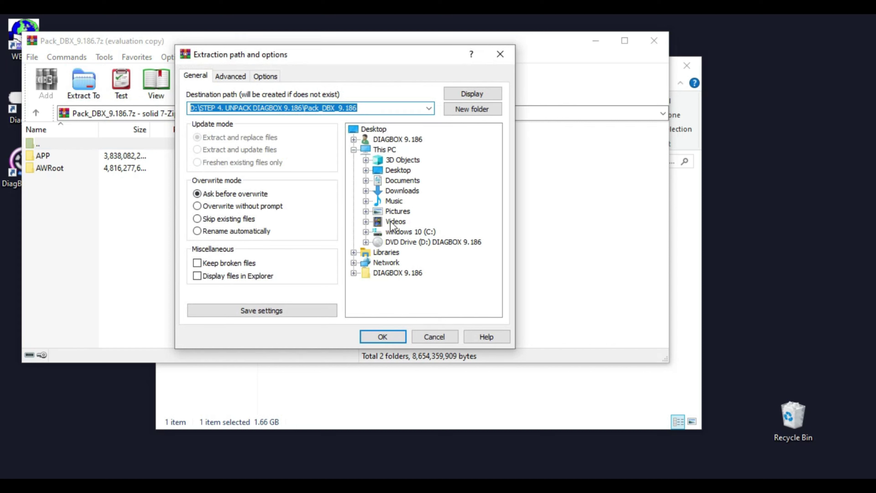
pyautogui.click(418, 233)
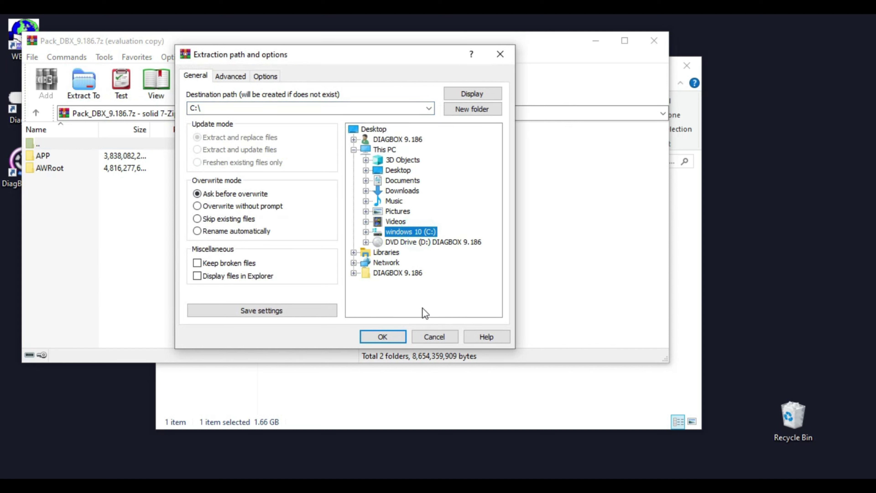
pyautogui.click(382, 337)
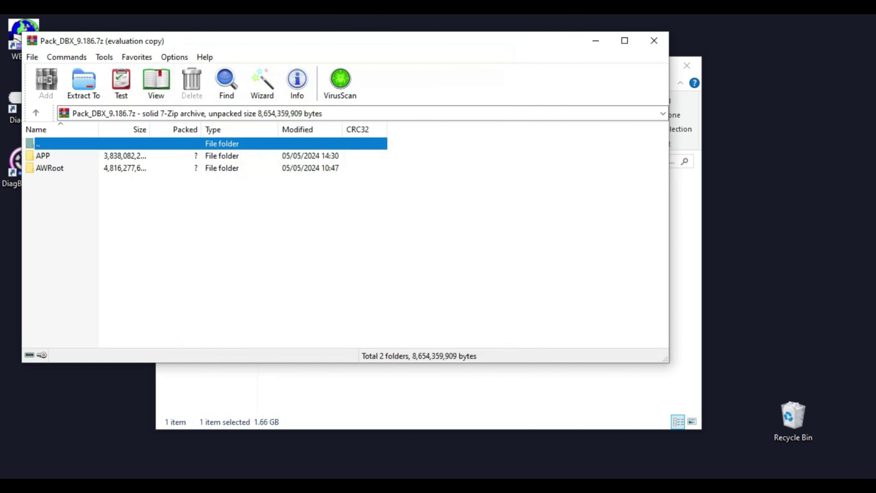